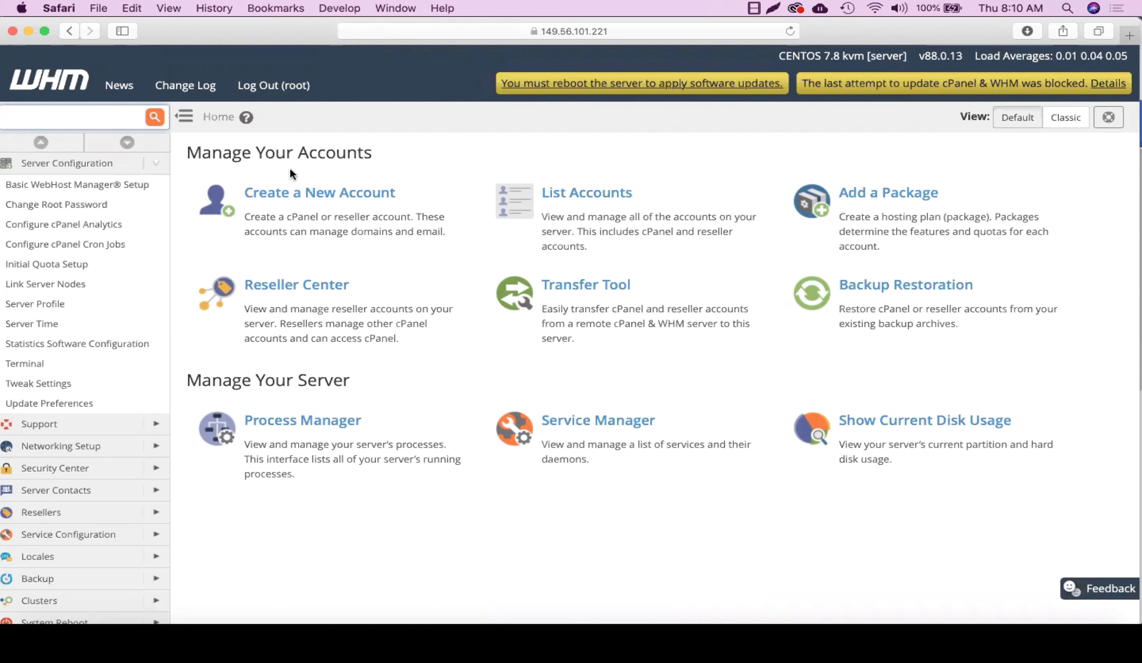
Step: Open Create a New Account from the Manage Your Accounts section of WHM Home
left_click_drag(187, 152, 376, 147)
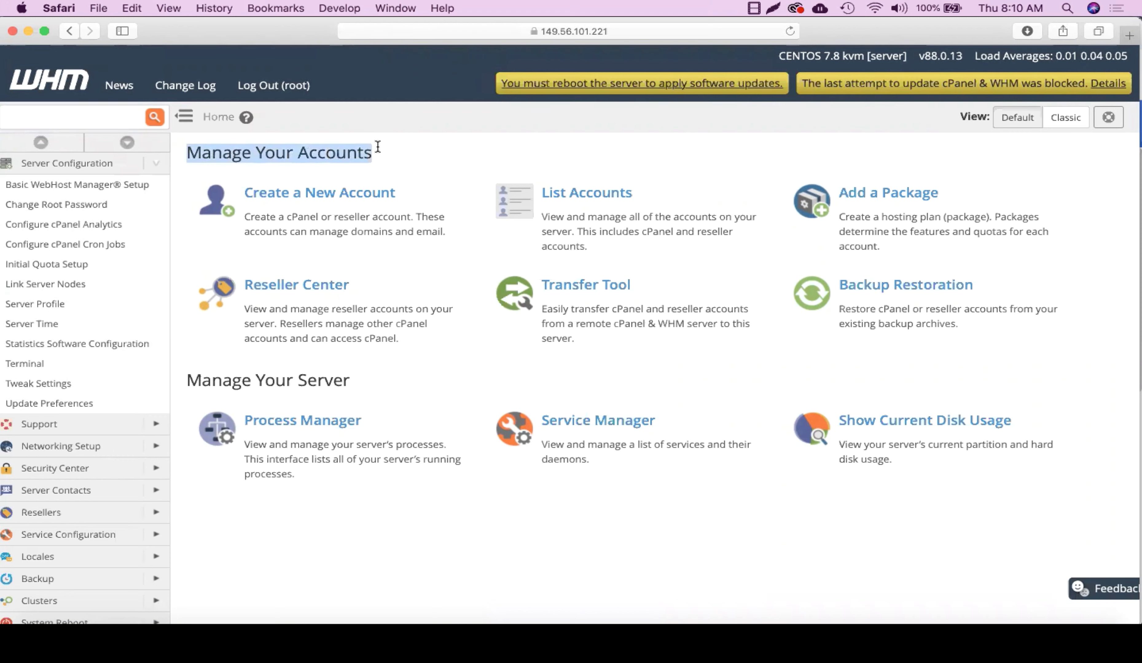
left_click(375, 146)
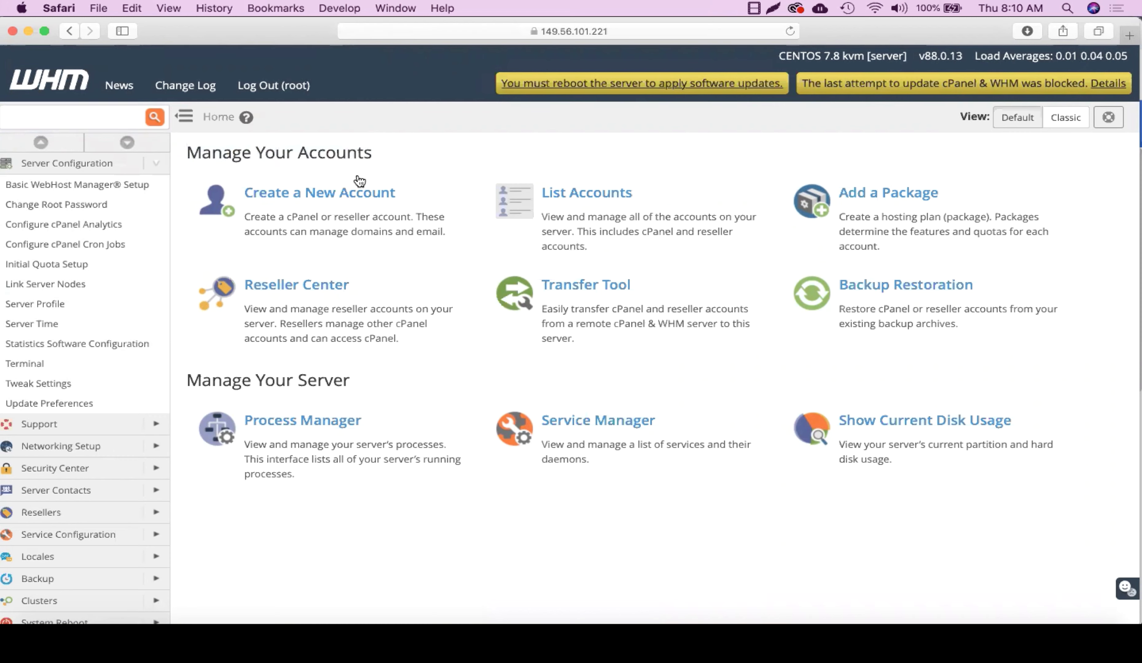
left_click(343, 200)
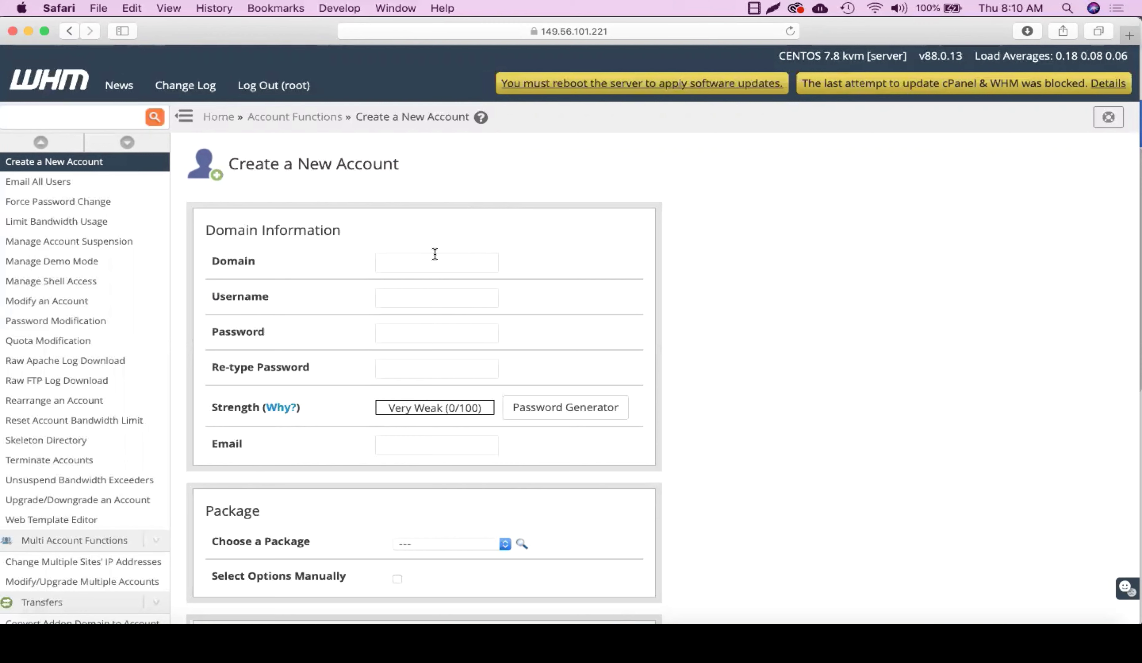
left_click(425, 258)
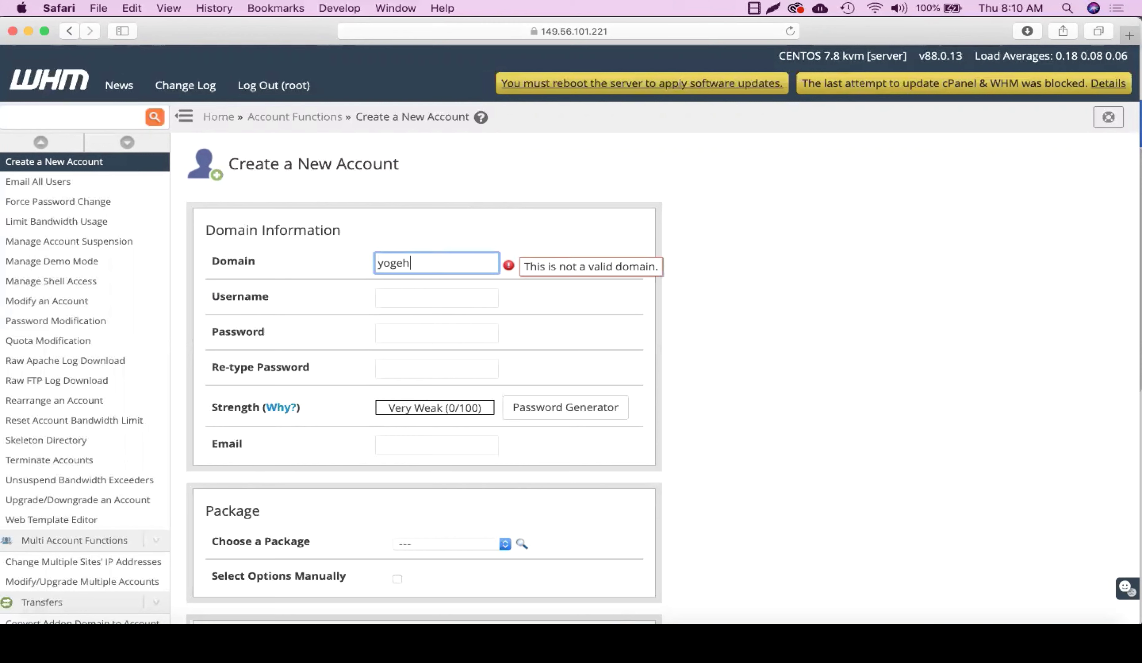
key("Tab")
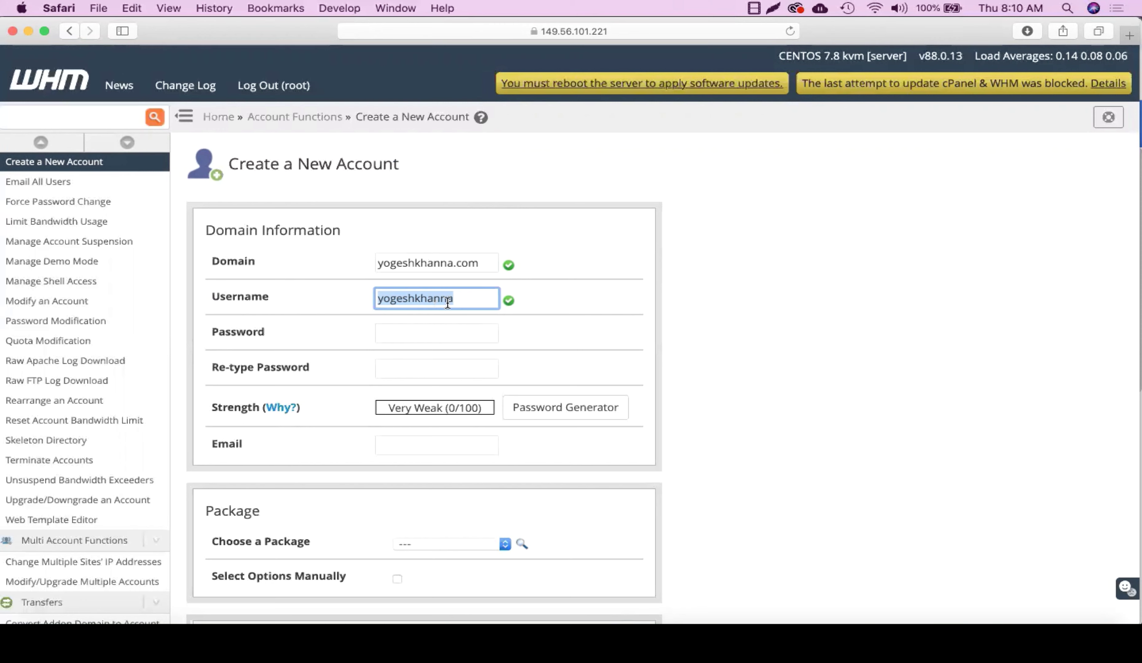
left_click(365, 338)
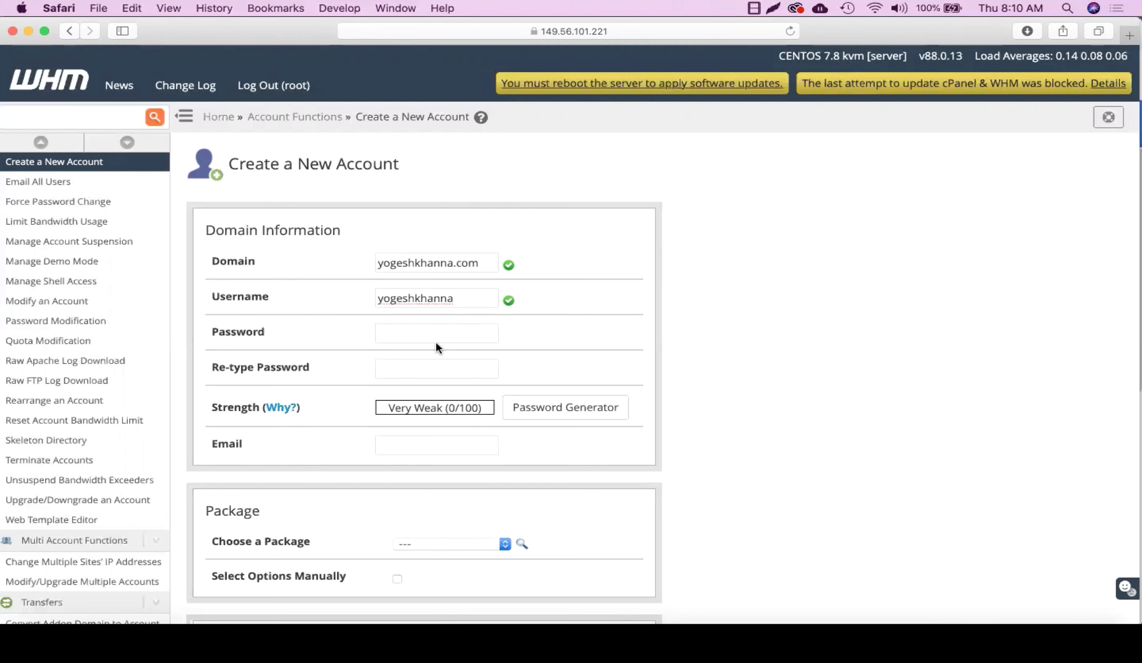
Step: Generate a Very Strong random password and apply it to the account
left_click(546, 407)
left_click(515, 370)
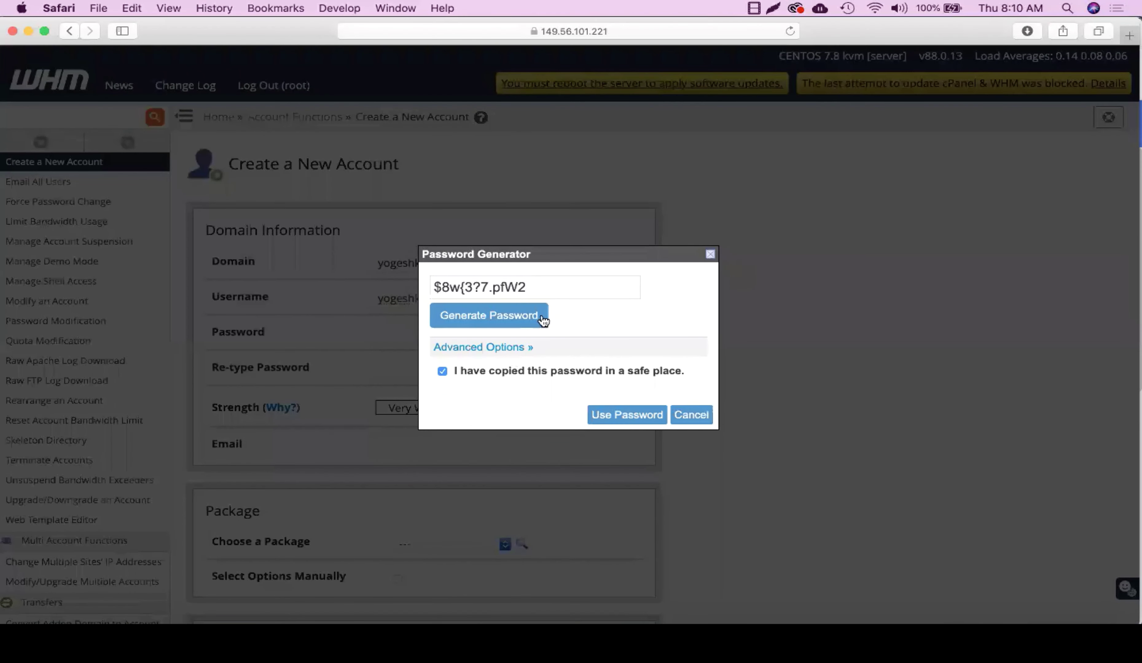
left_click(555, 289)
triple_click(478, 289)
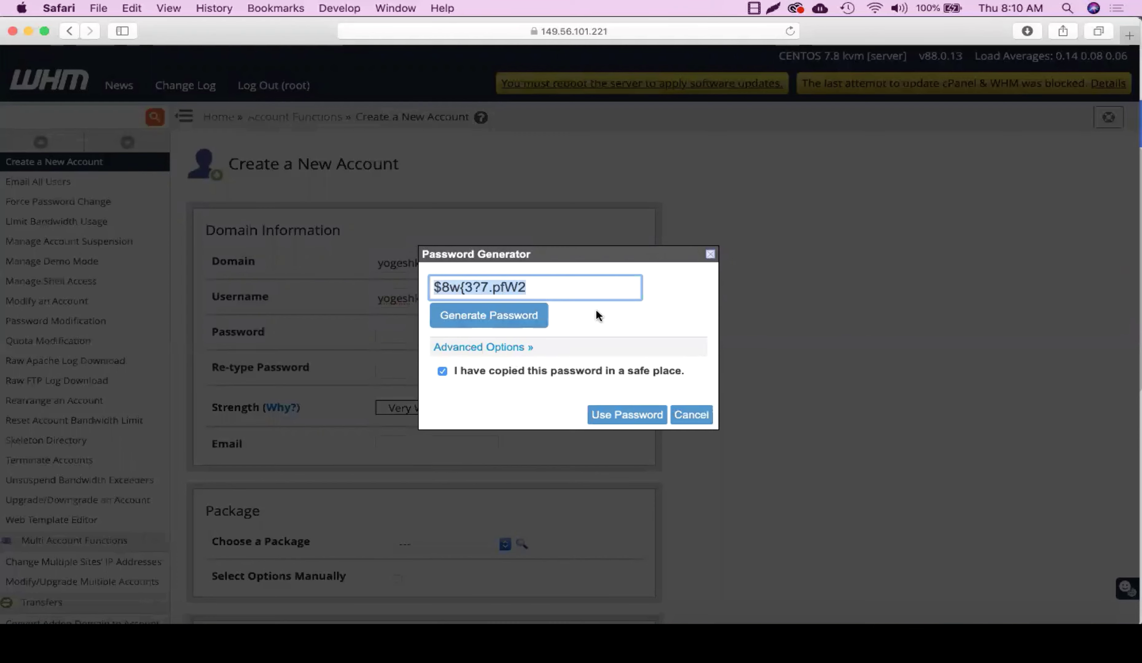
left_click(623, 417)
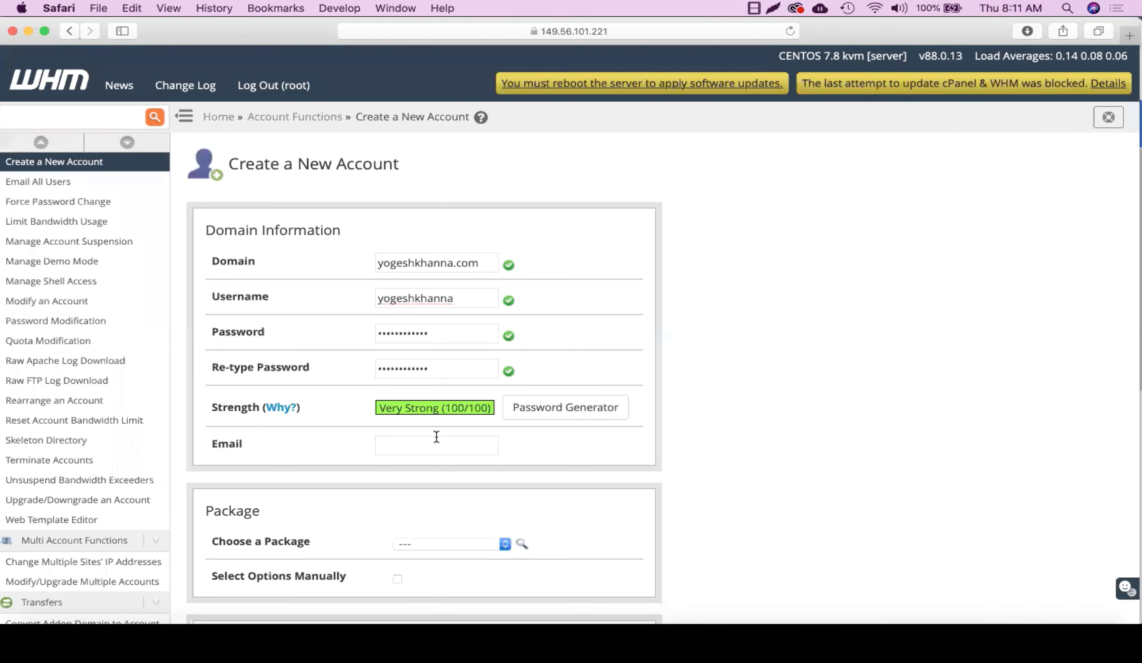
Step: Fill in the account's contact e-mail address
left_click(436, 437)
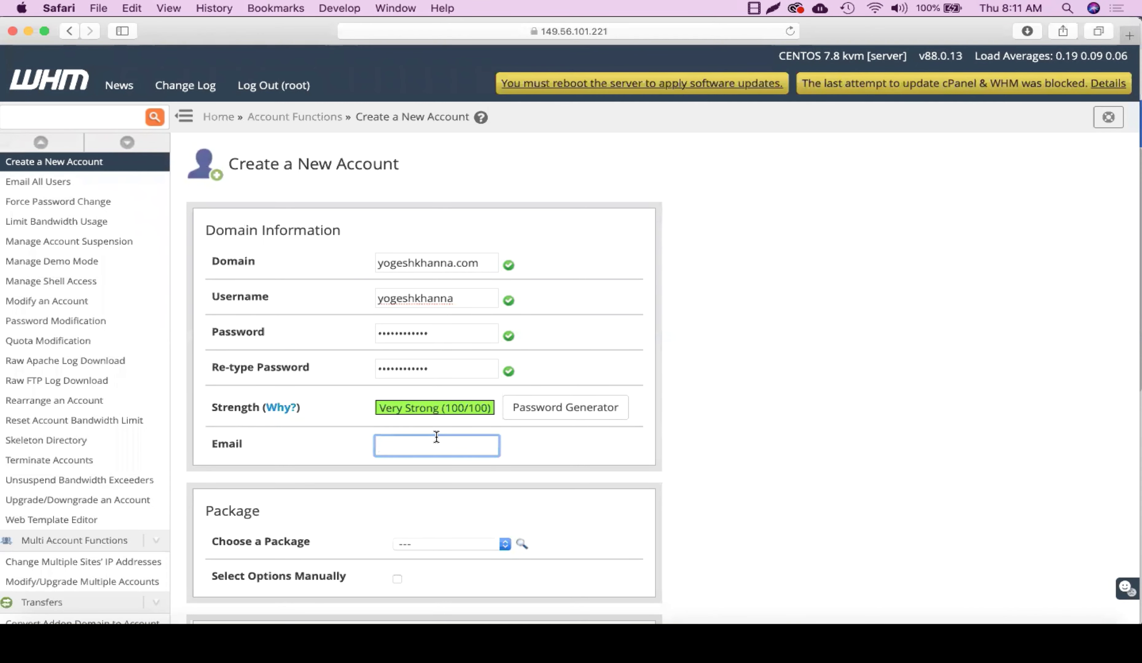
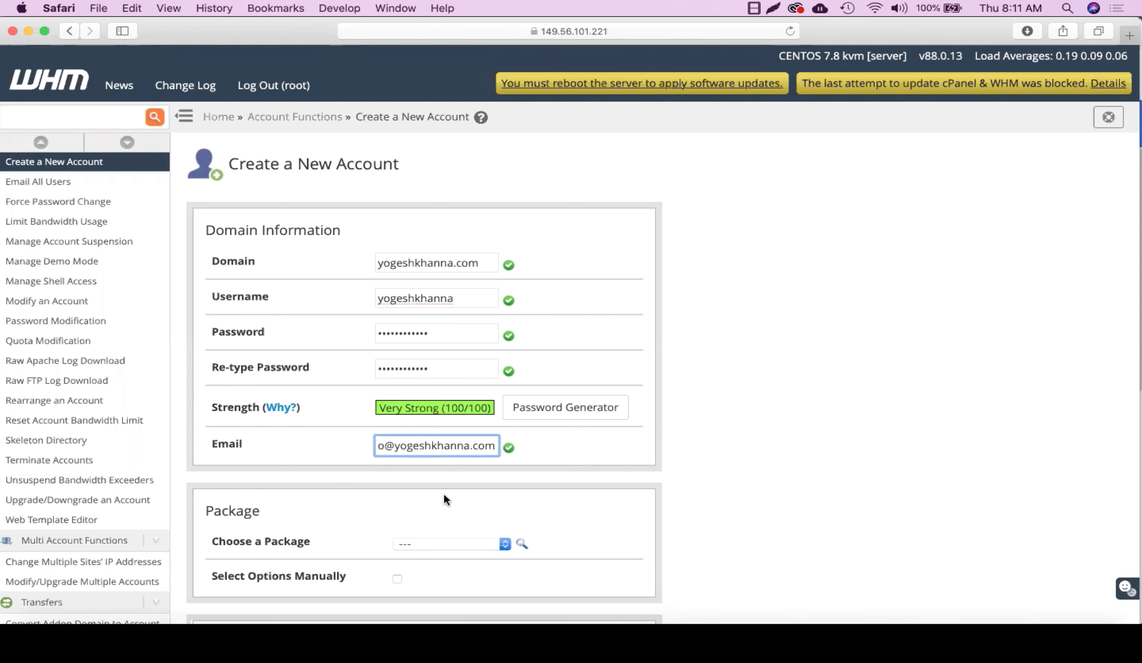
left_click(443, 492)
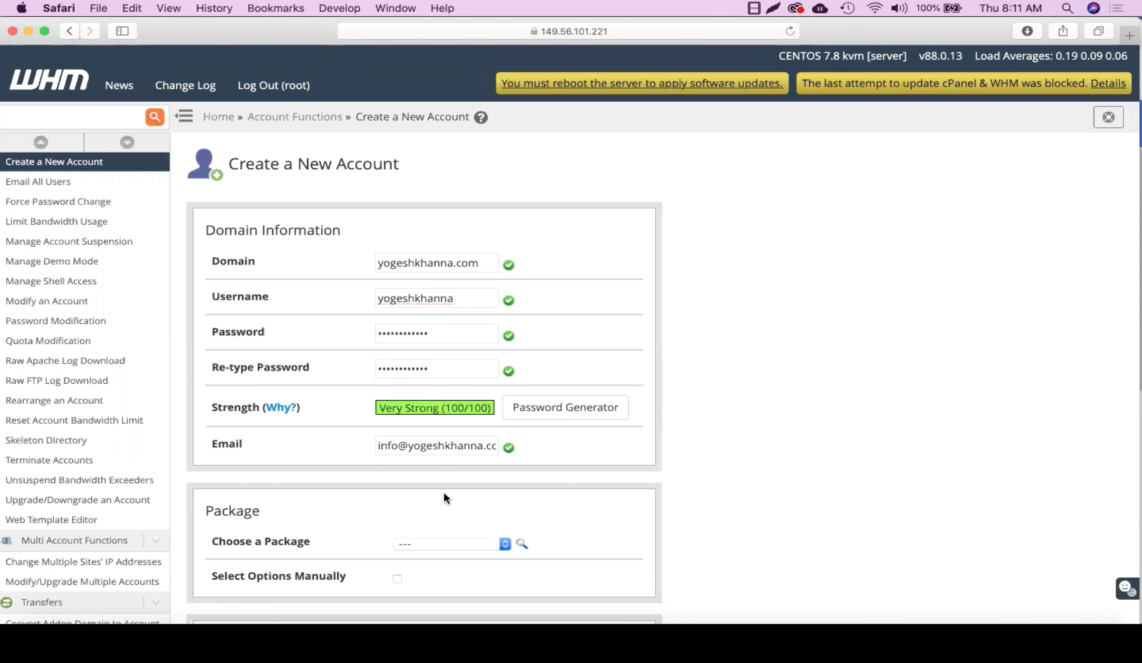
Step: Turn Select Options Manually off and choose the 1GB package from Choose a Package
scroll(318, 426, "down", 5)
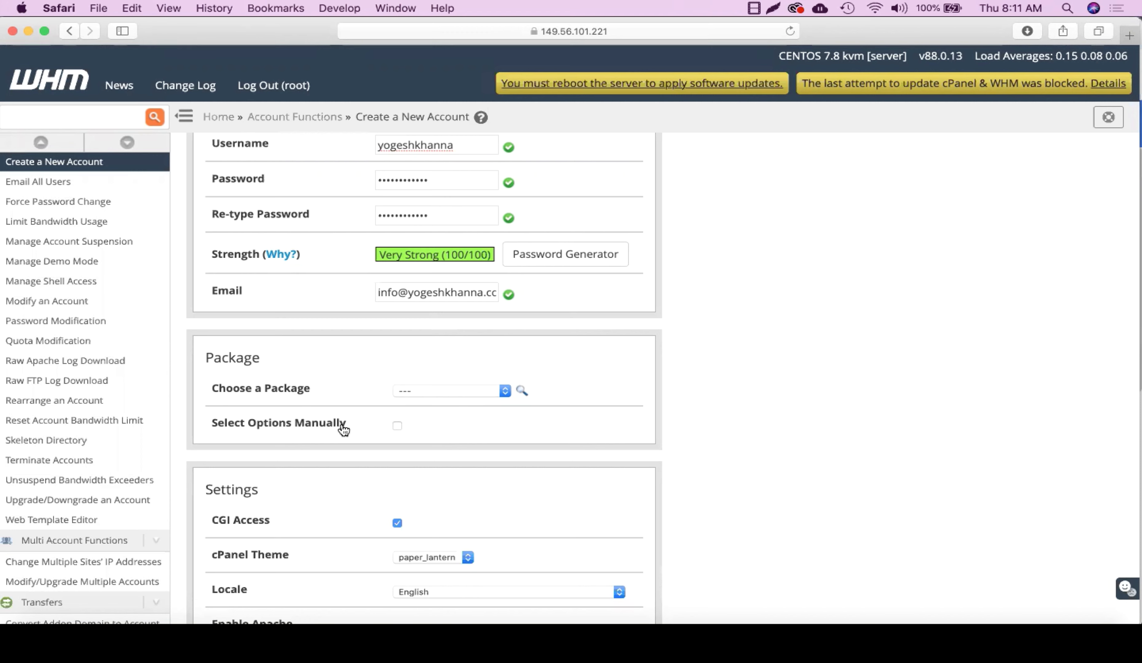
left_click(397, 426)
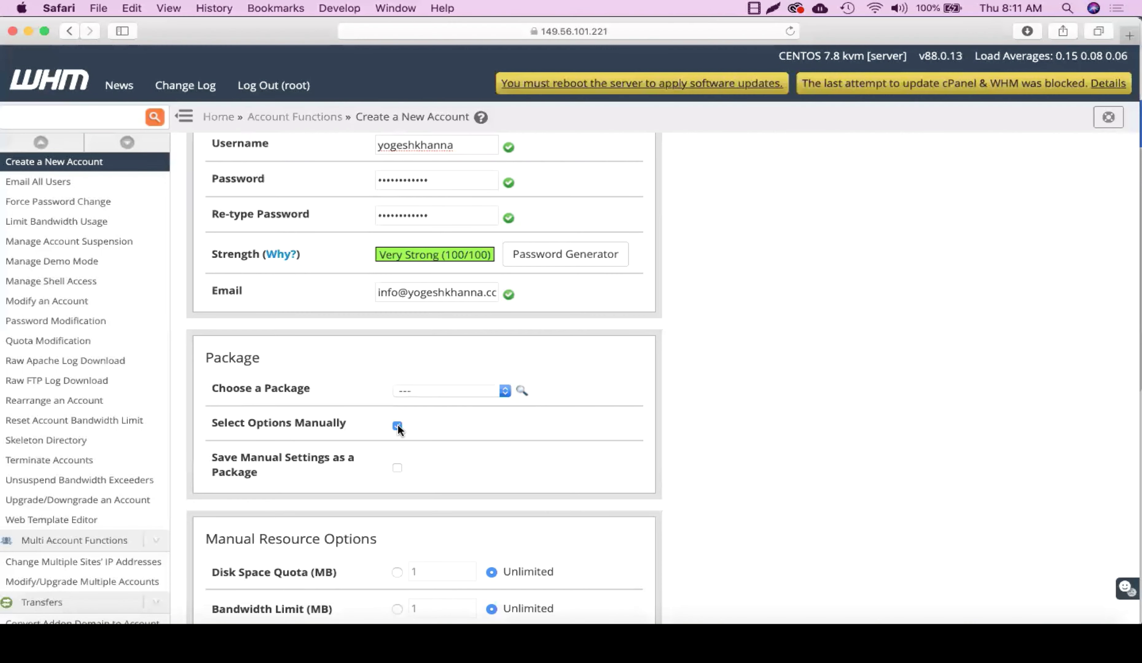
scroll(431, 523, "down", 10)
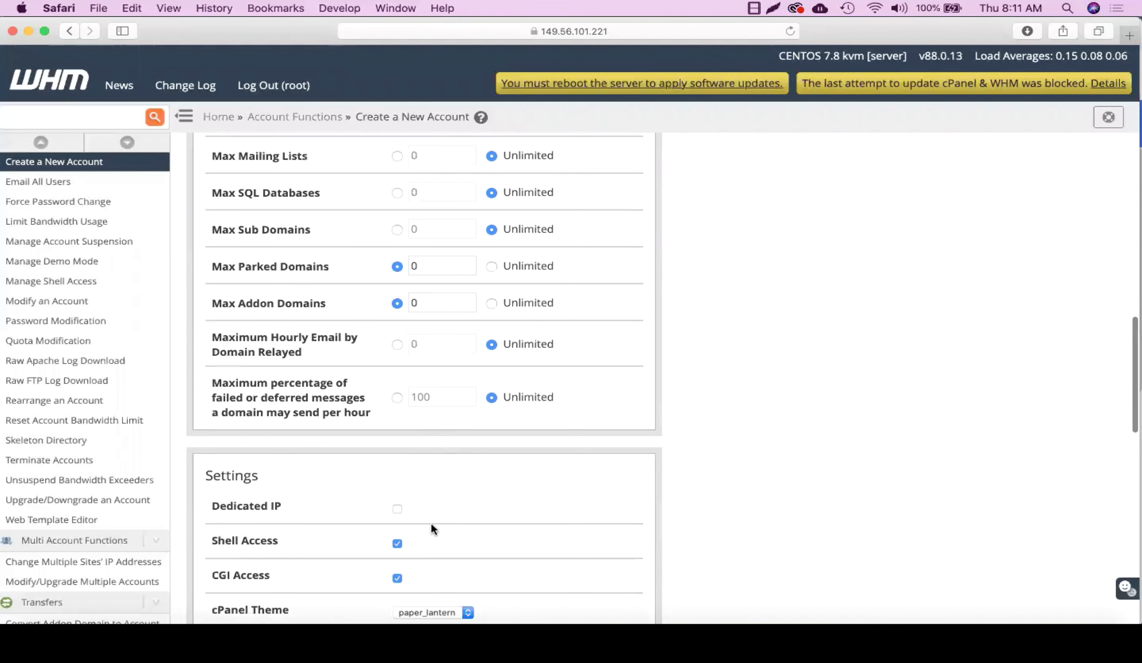
scroll(432, 523, "up", 5)
scroll(431, 522, "up", 1)
scroll(431, 523, "down", 1)
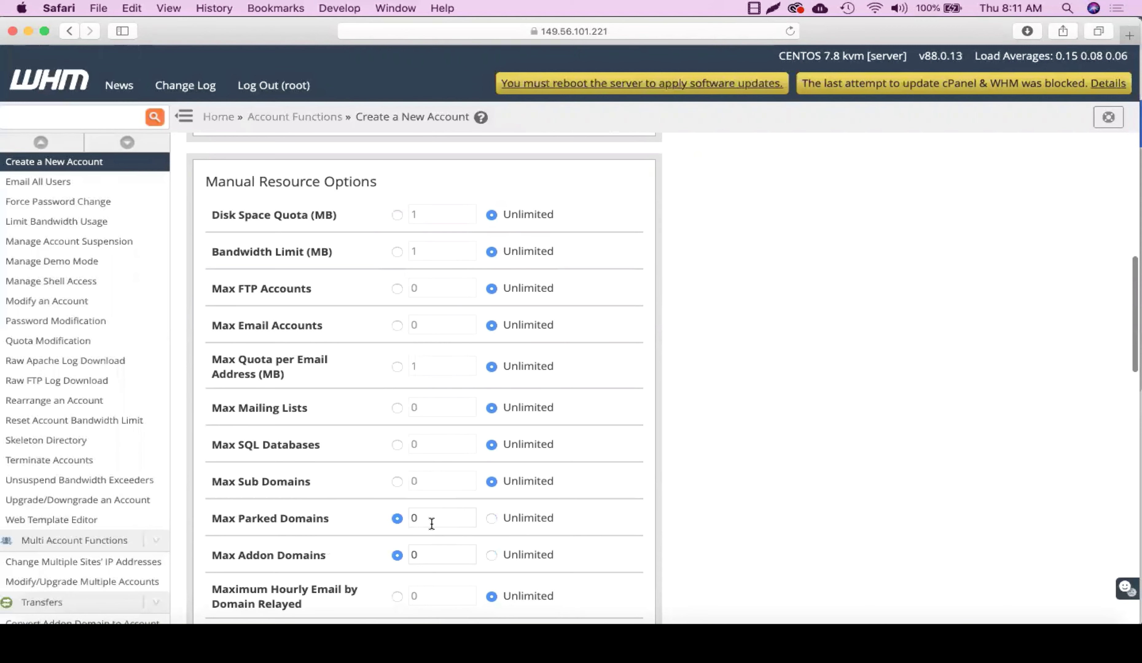
scroll(431, 524, "up", 6)
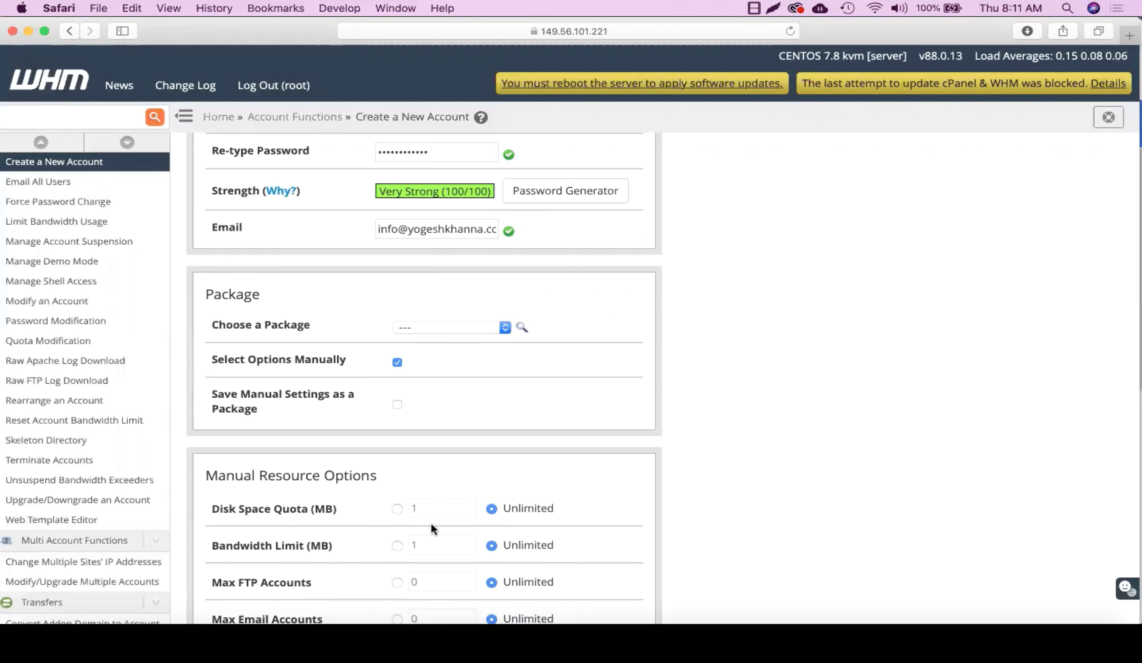
left_click(397, 363)
left_click(421, 334)
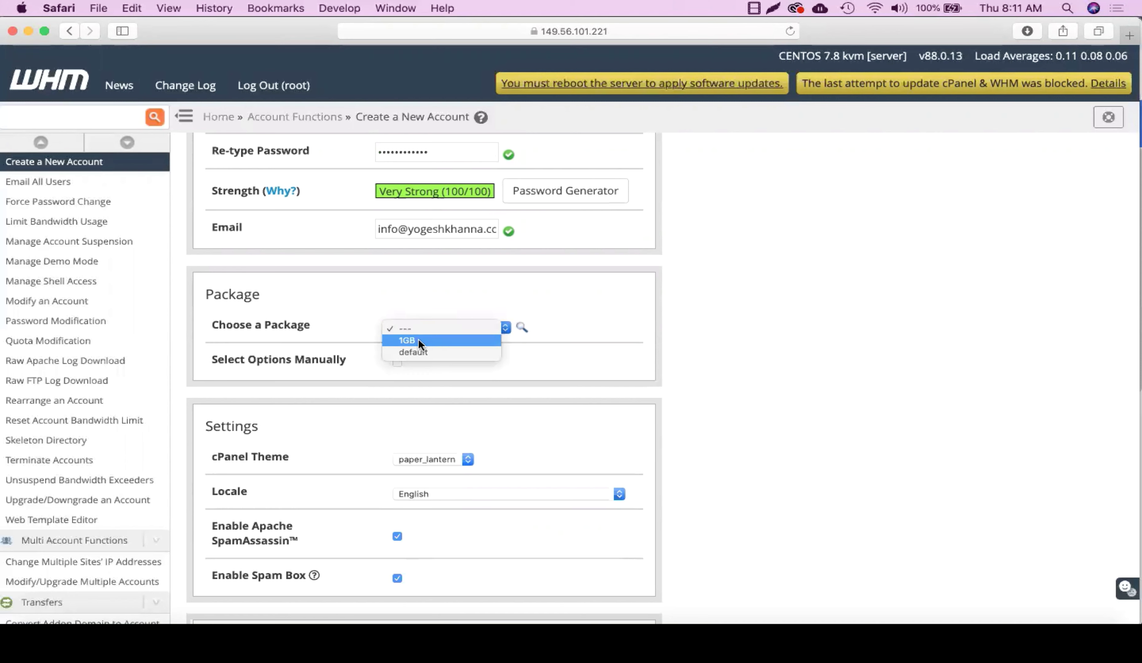
left_click(418, 341)
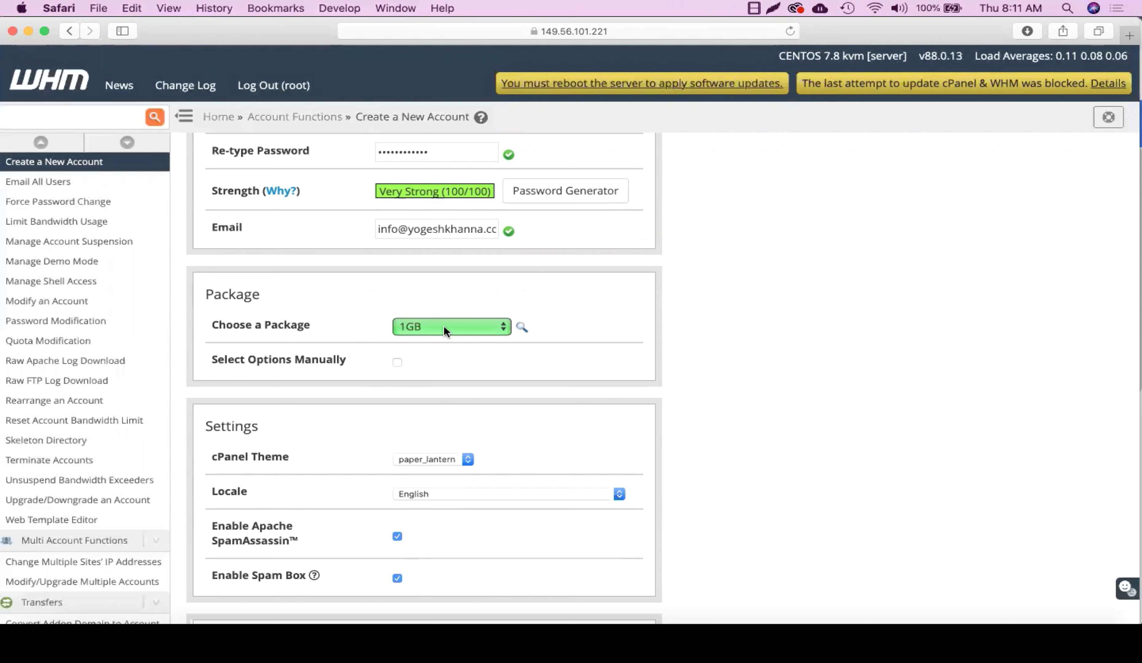
Step: Review the Reseller and DNS settings, leaving DKIM and SPF enabled, and click Create
scroll(444, 376, "down", 3)
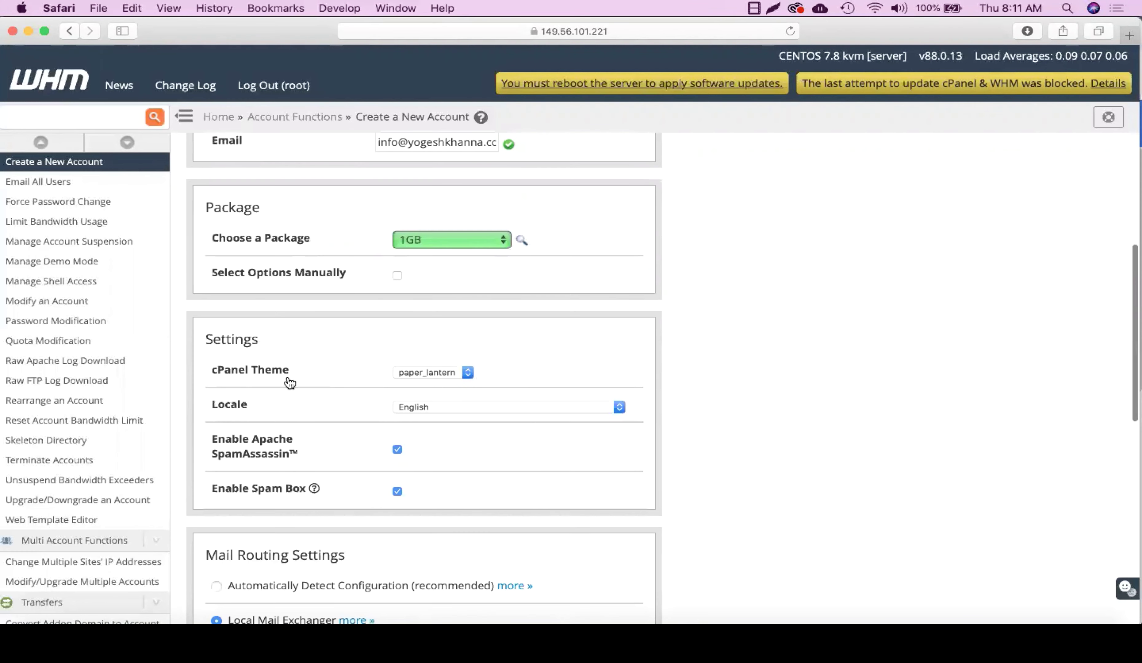
scroll(427, 419, "down", 9)
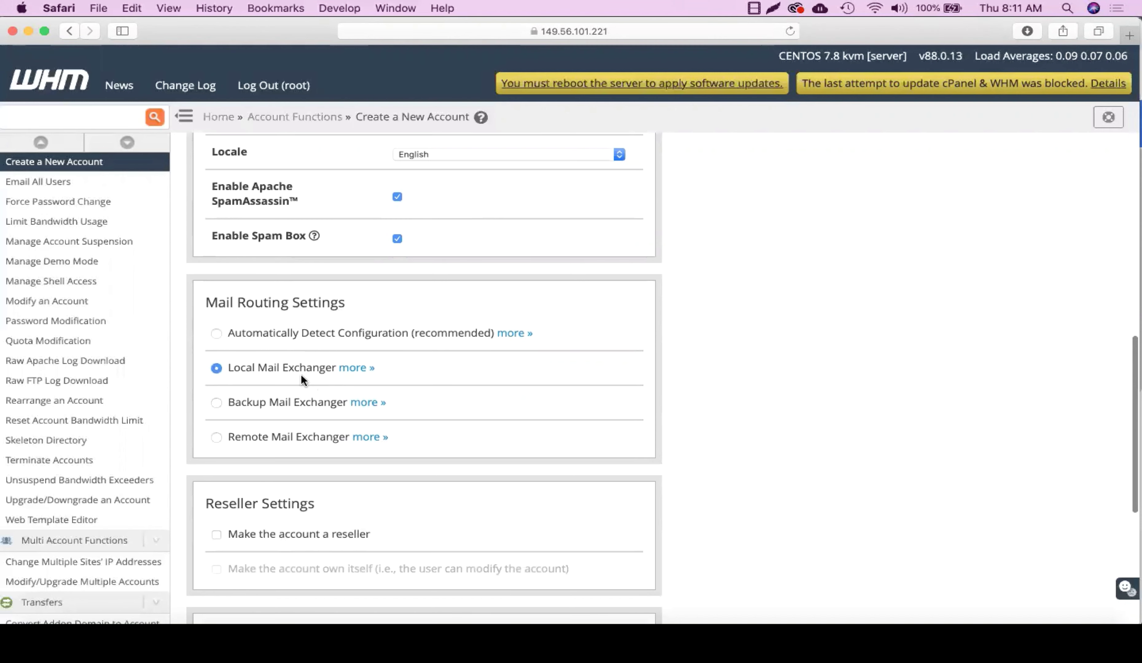
scroll(332, 399, "down", 7)
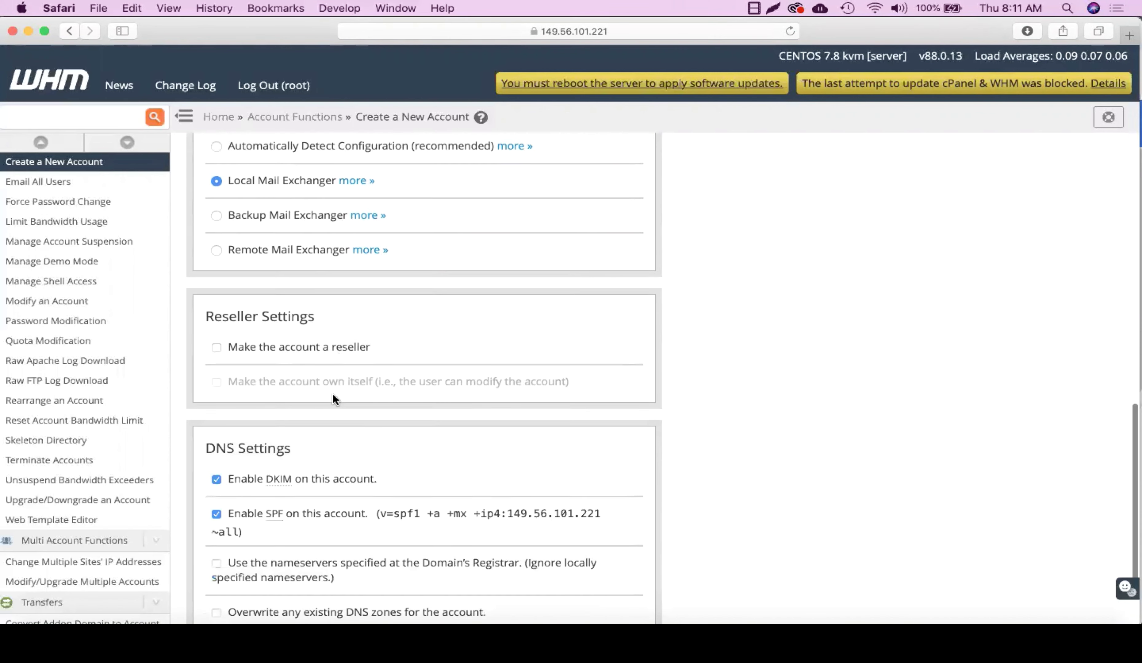
scroll(334, 399, "down", 1)
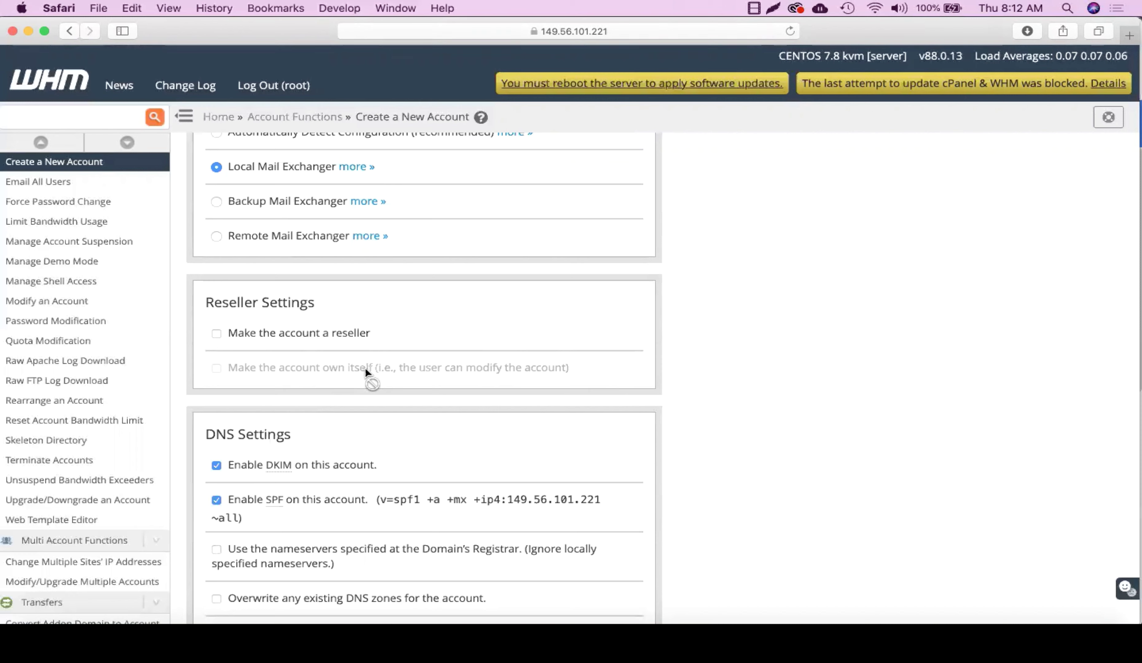
scroll(373, 400, "down", 3)
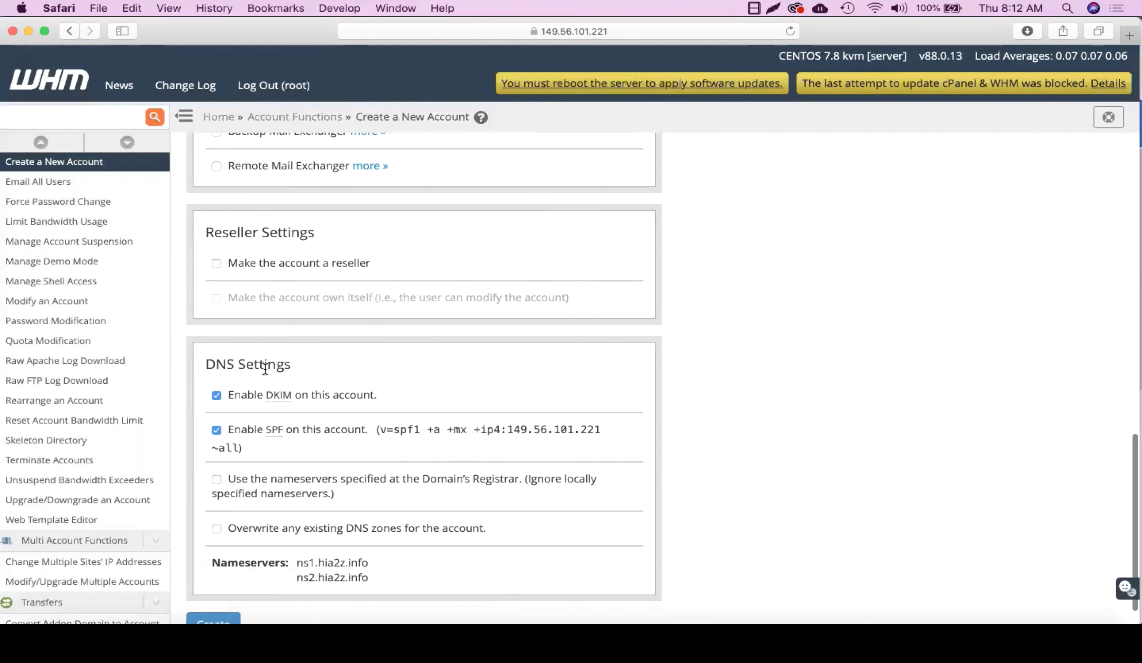
scroll(330, 410, "down", 2)
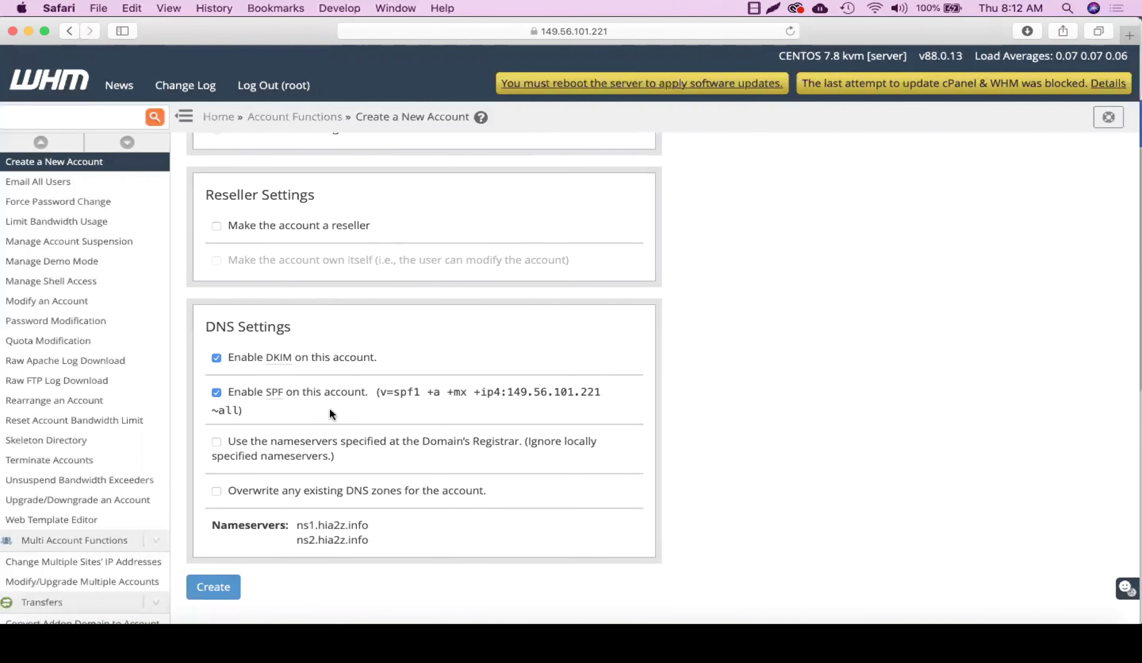
scroll(330, 410, "up", 10)
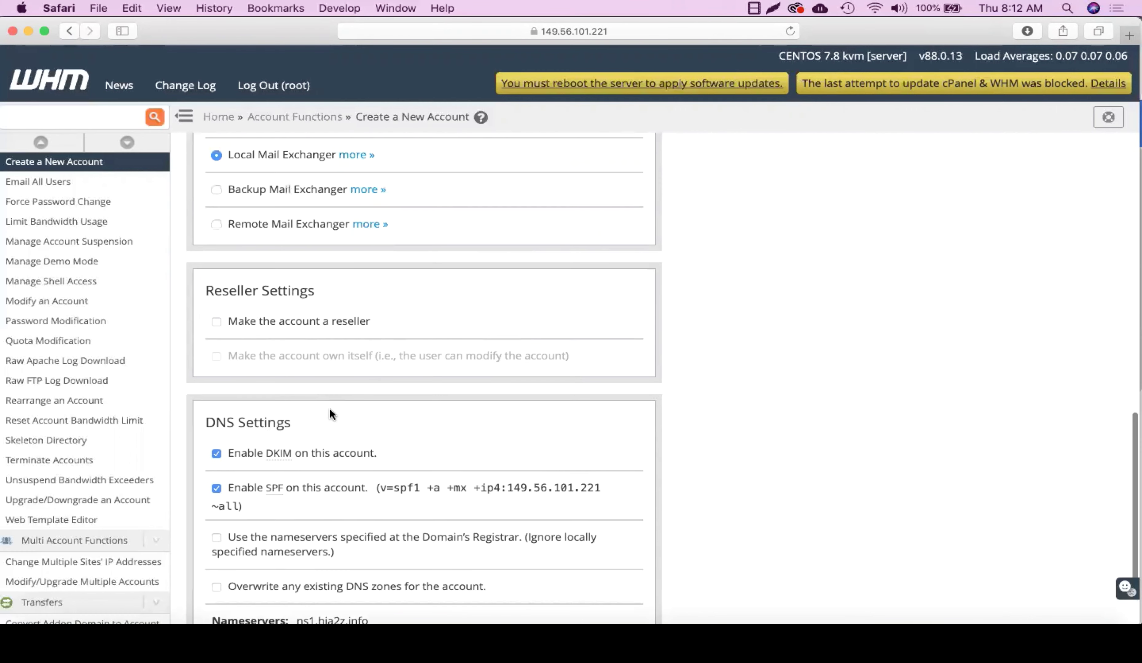
scroll(273, 487, "down", 10)
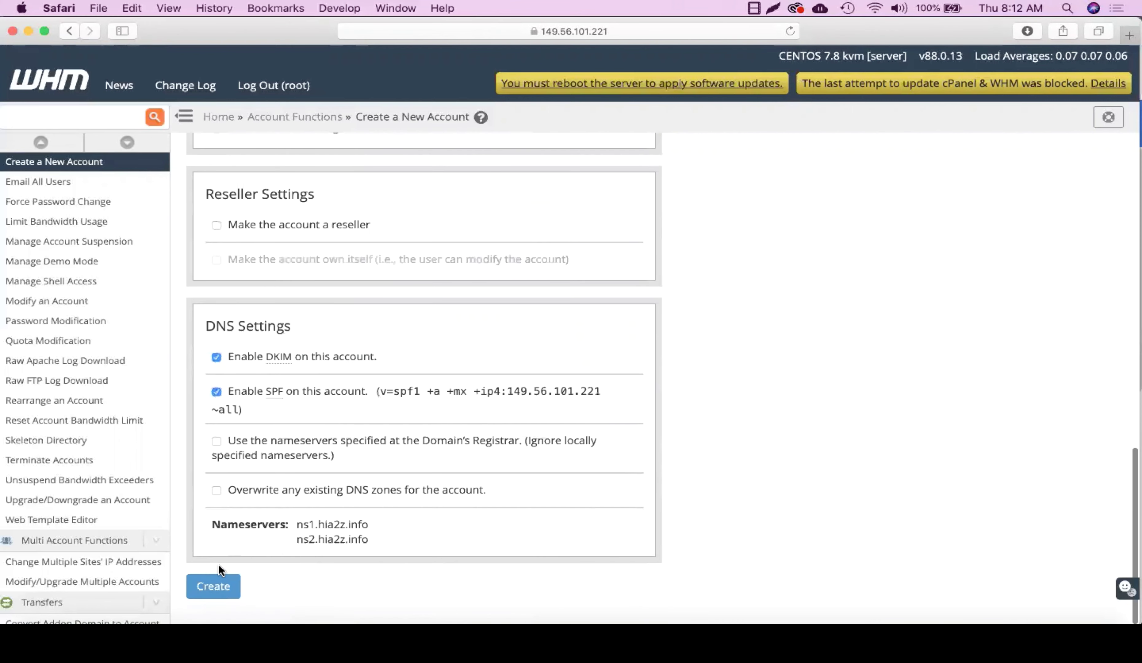
left_click(212, 587)
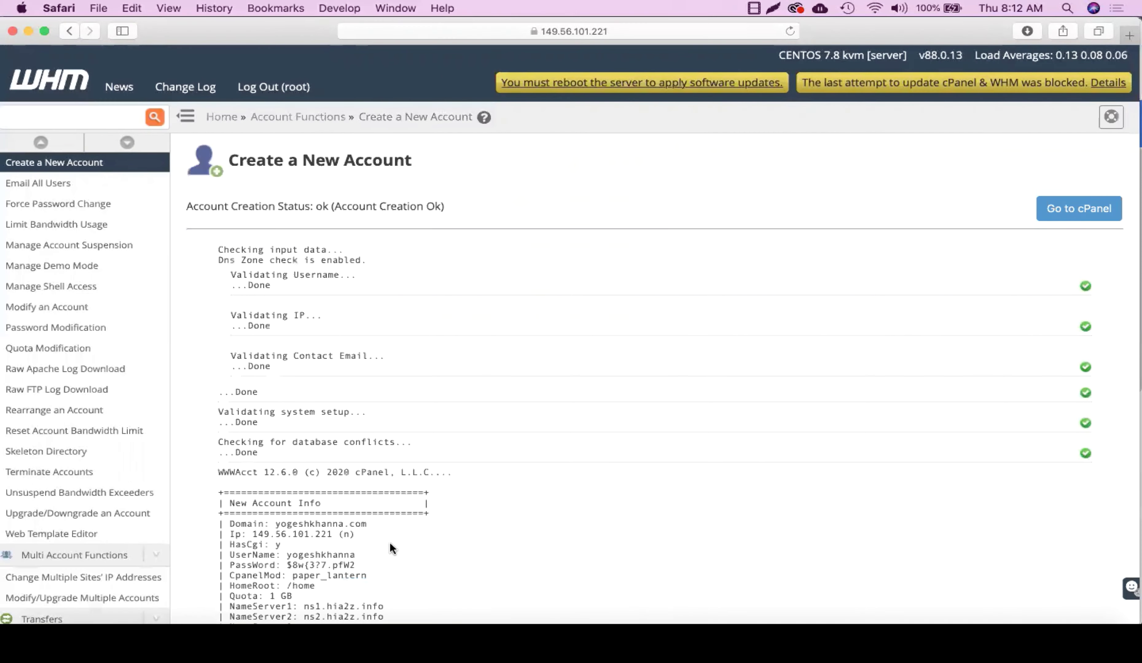
Step: Highlight the New Account Info and the ns1.hia2z.info / ns2.hia2z.info nameserver lines
scroll(392, 549, "down", 5)
scroll(390, 549, "up", 5)
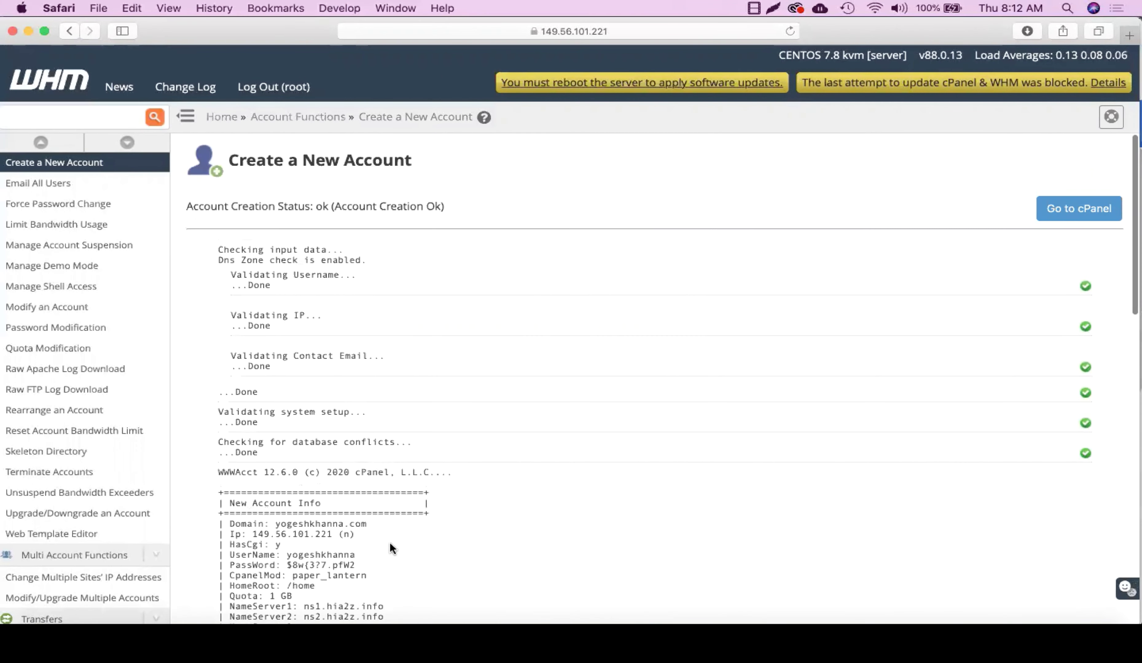
scroll(390, 542, "down", 3)
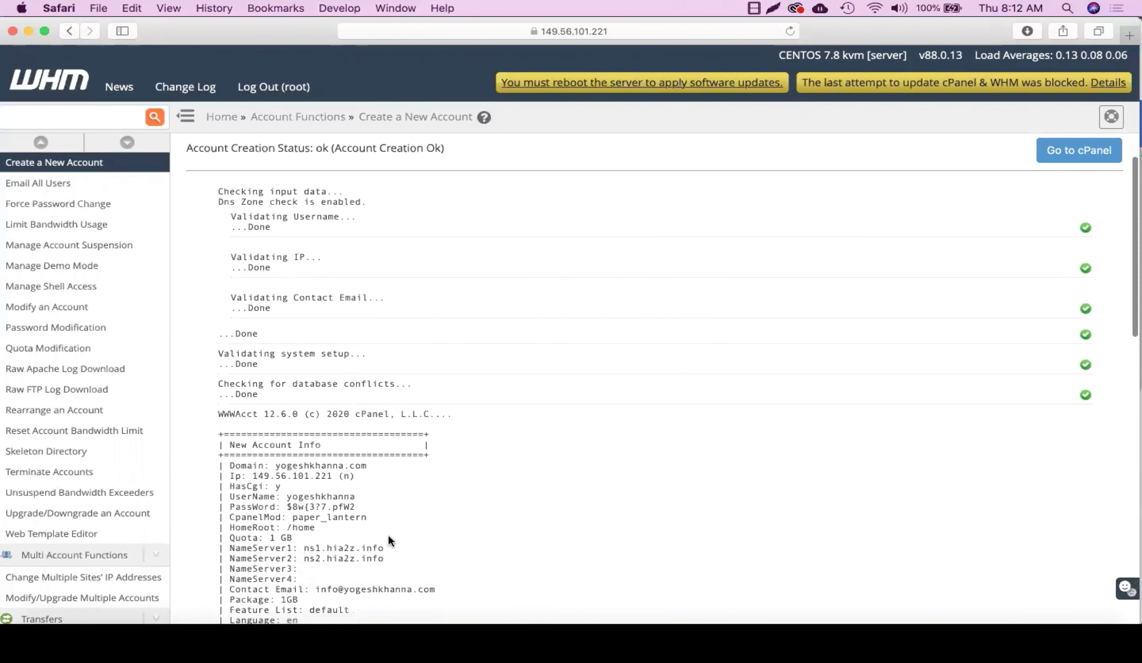
left_click_drag(230, 384, 360, 549)
left_click(369, 555)
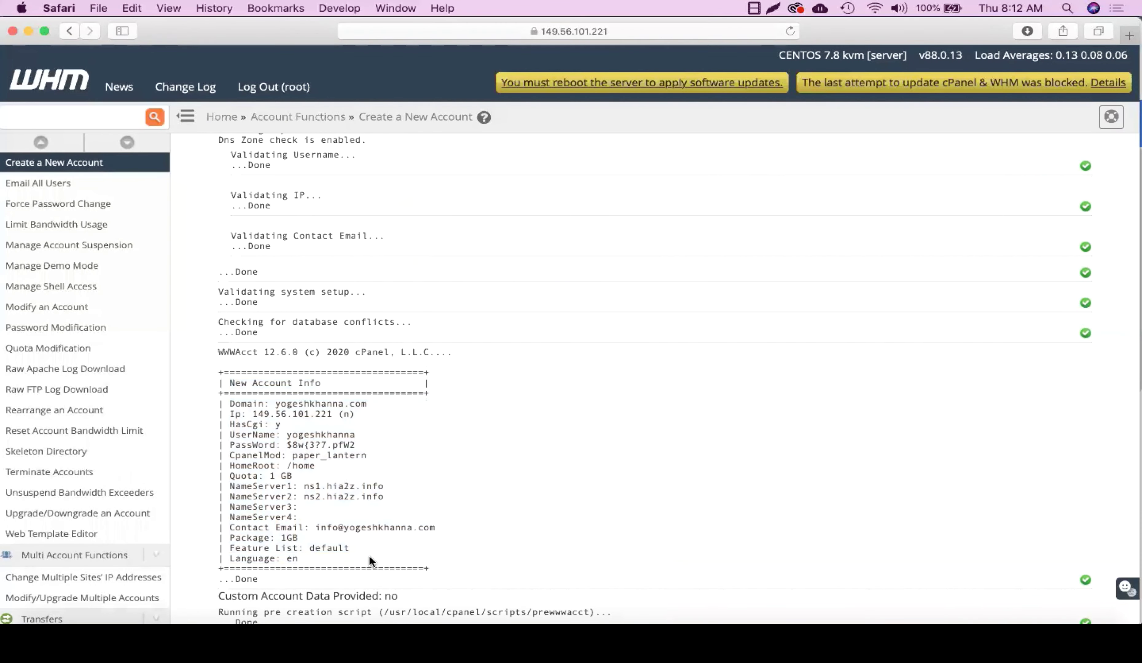
left_click_drag(229, 487, 393, 497)
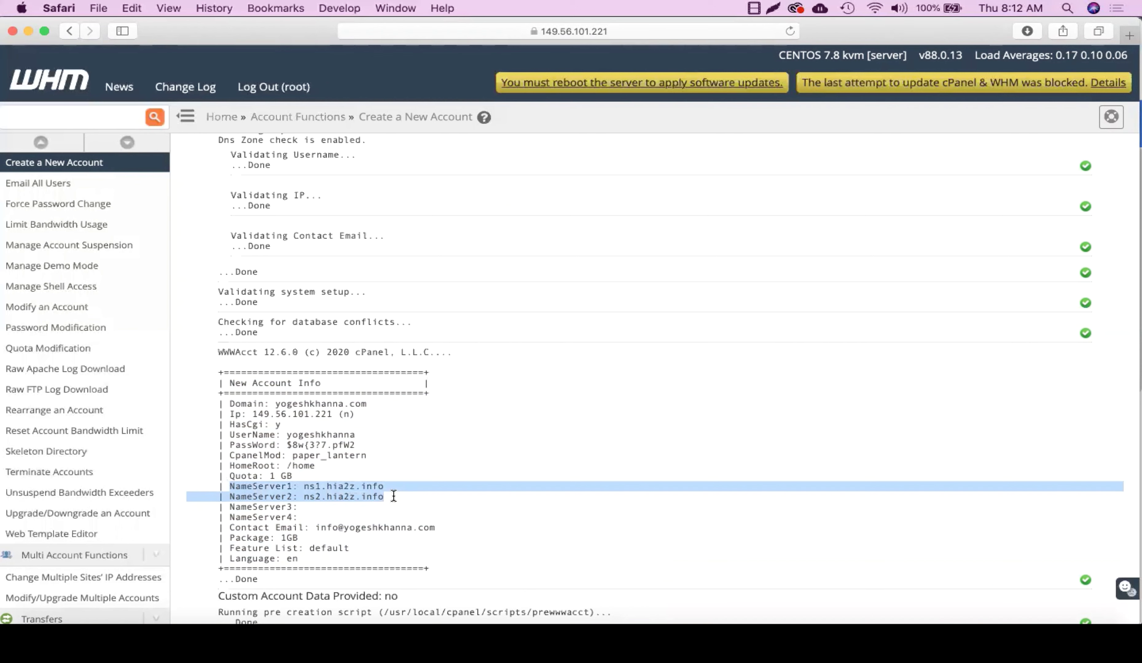
left_click(394, 497)
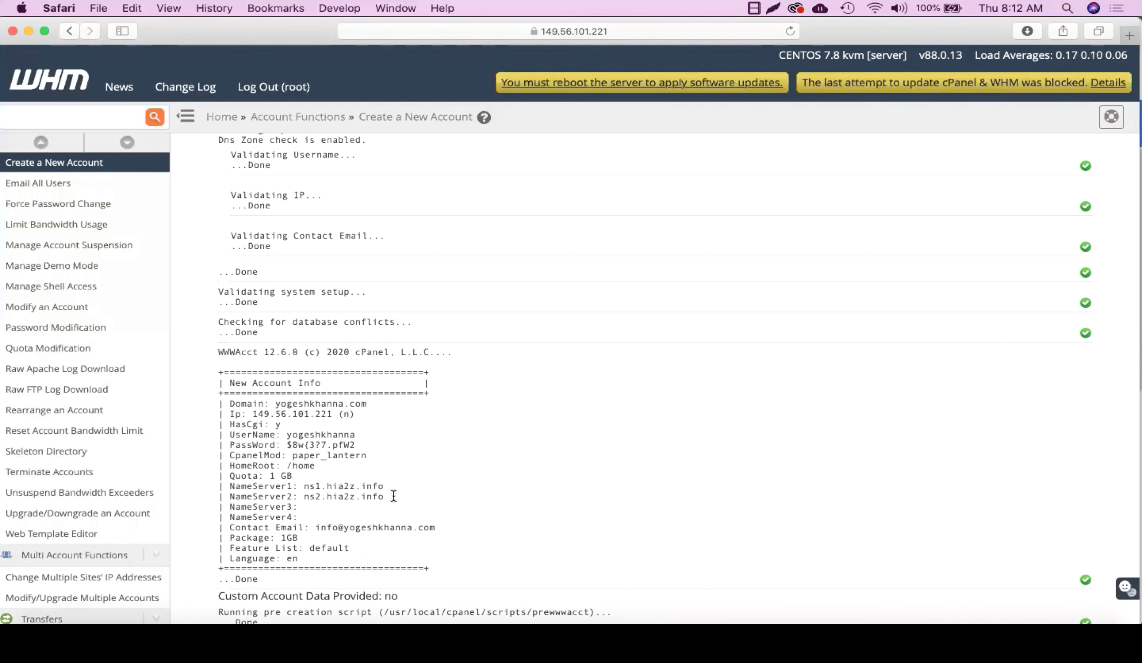
key("cmd+t")
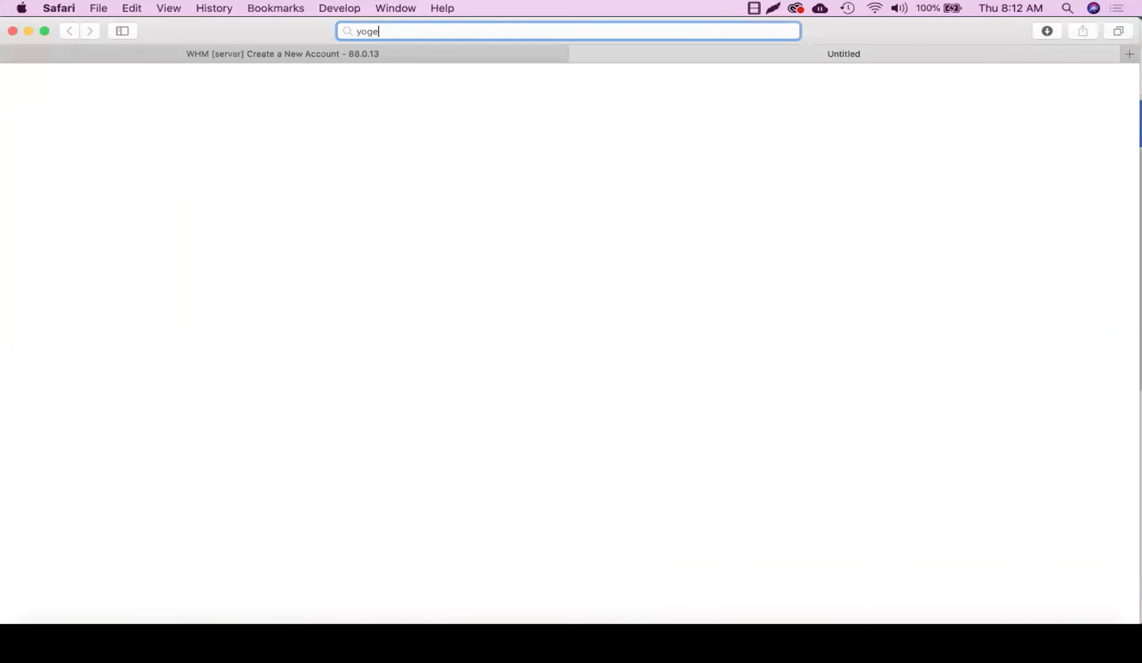
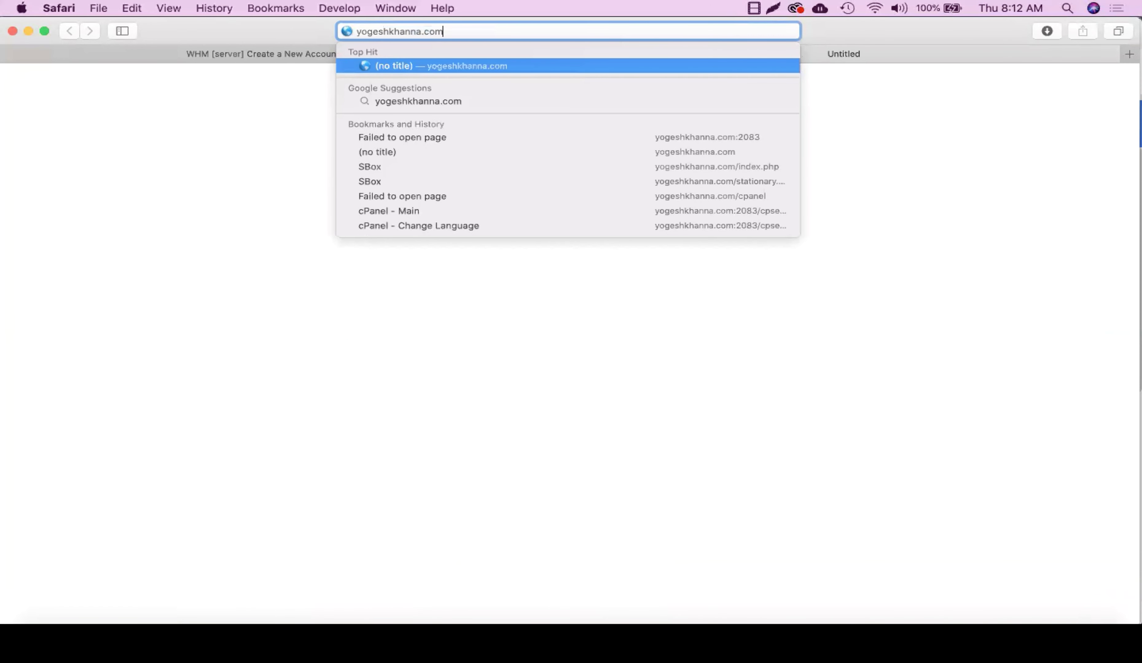
key("Return")
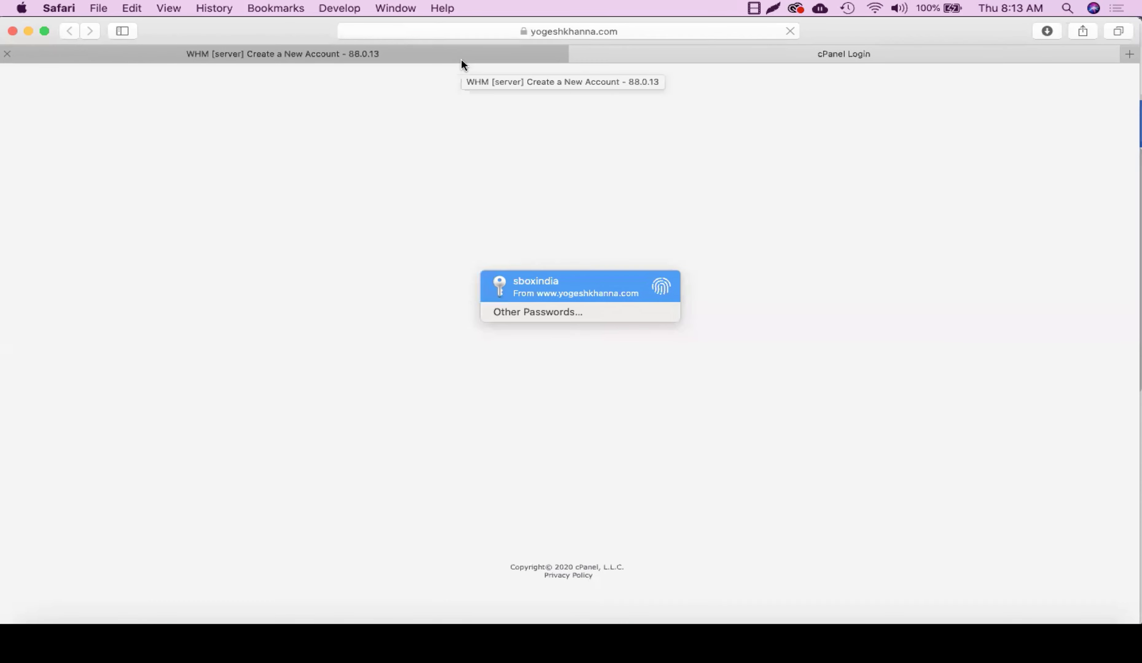
Step: Copy the new account's username from the WHM report into the cPanel login field
left_click(490, 49)
double_click(323, 453)
key("super+c")
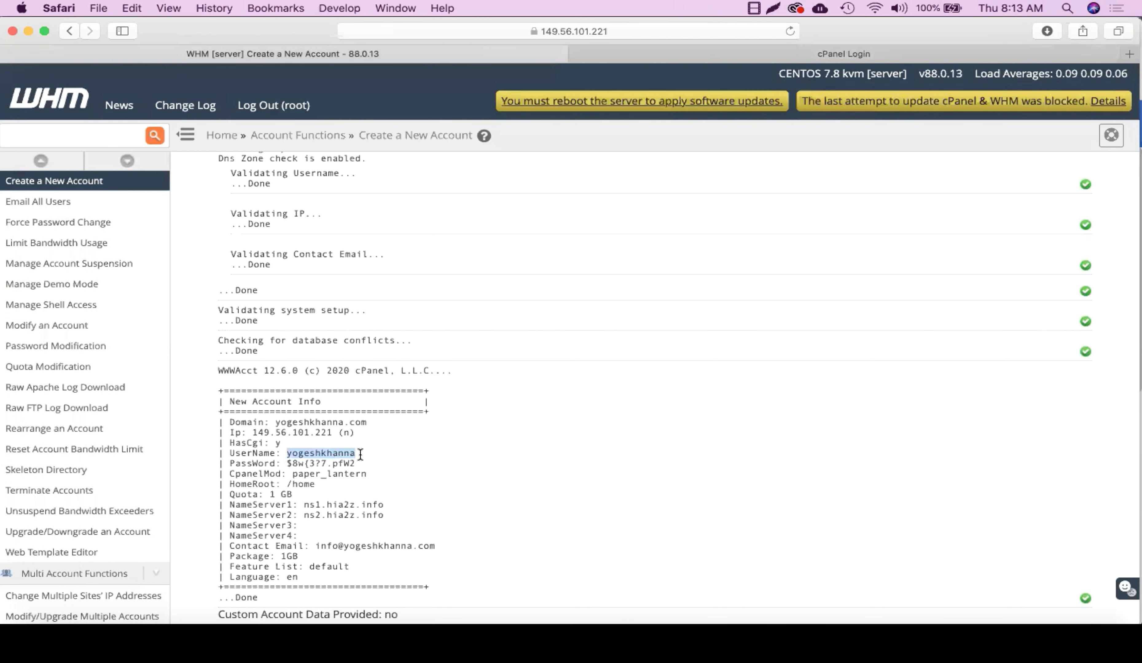
left_click(821, 55)
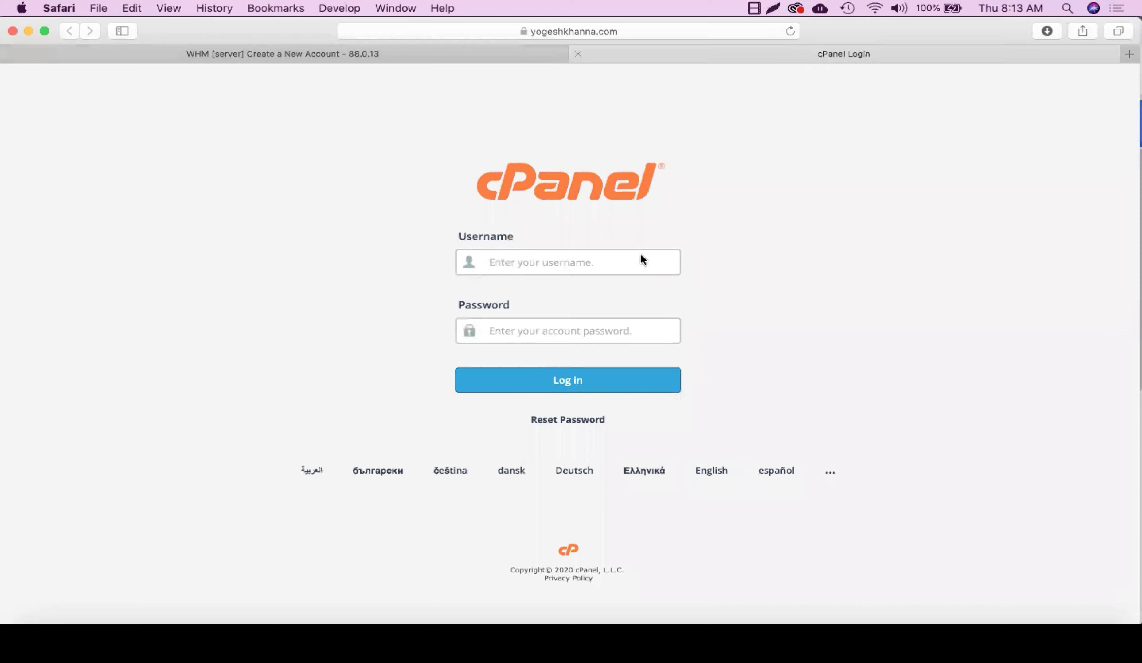
left_click(624, 263)
key("super+v")
Step: Paste the generated password from the report, log in, and decline saving it
left_click(385, 53)
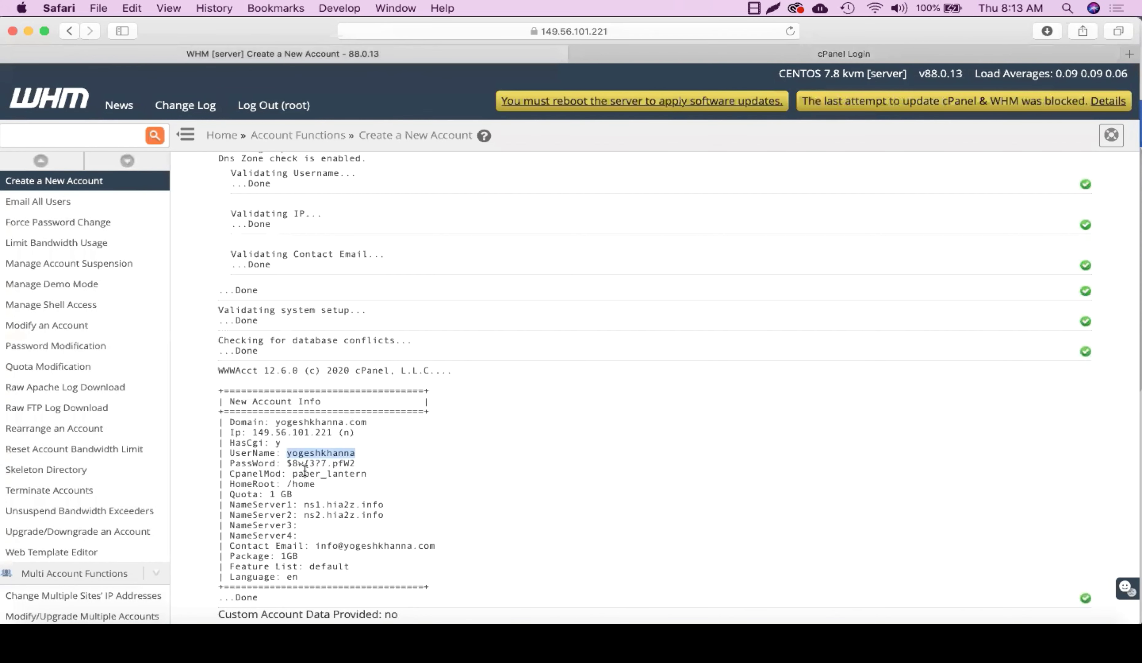
left_click_drag(287, 464, 355, 464)
key("super+c")
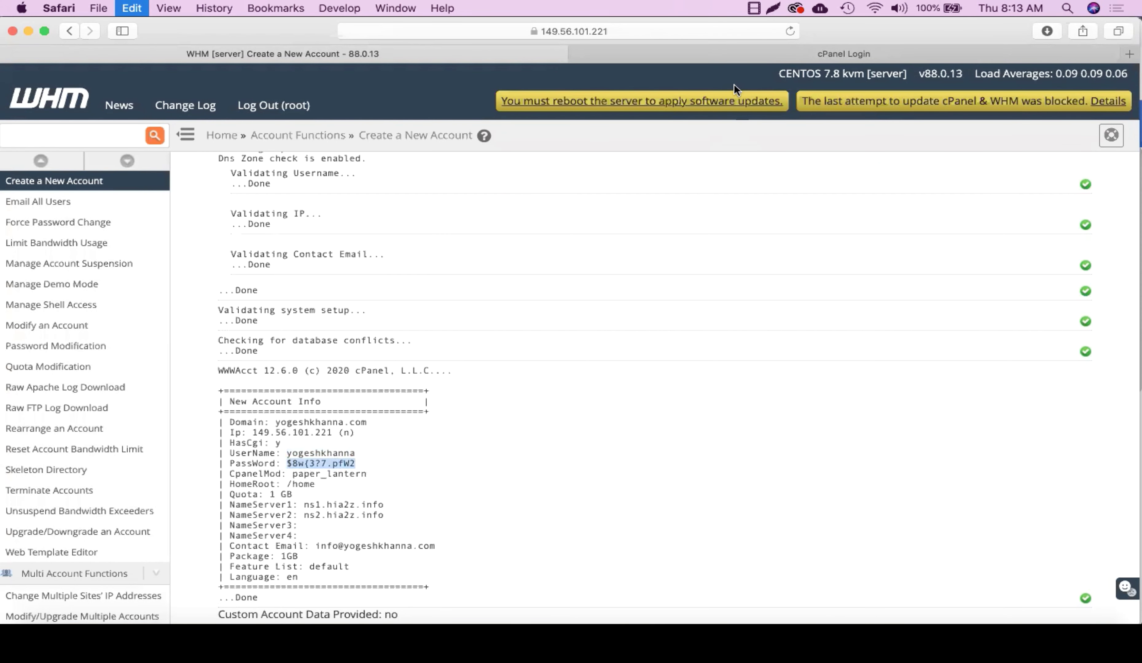
left_click(732, 58)
left_click(492, 331)
key("super+v")
left_click(531, 385)
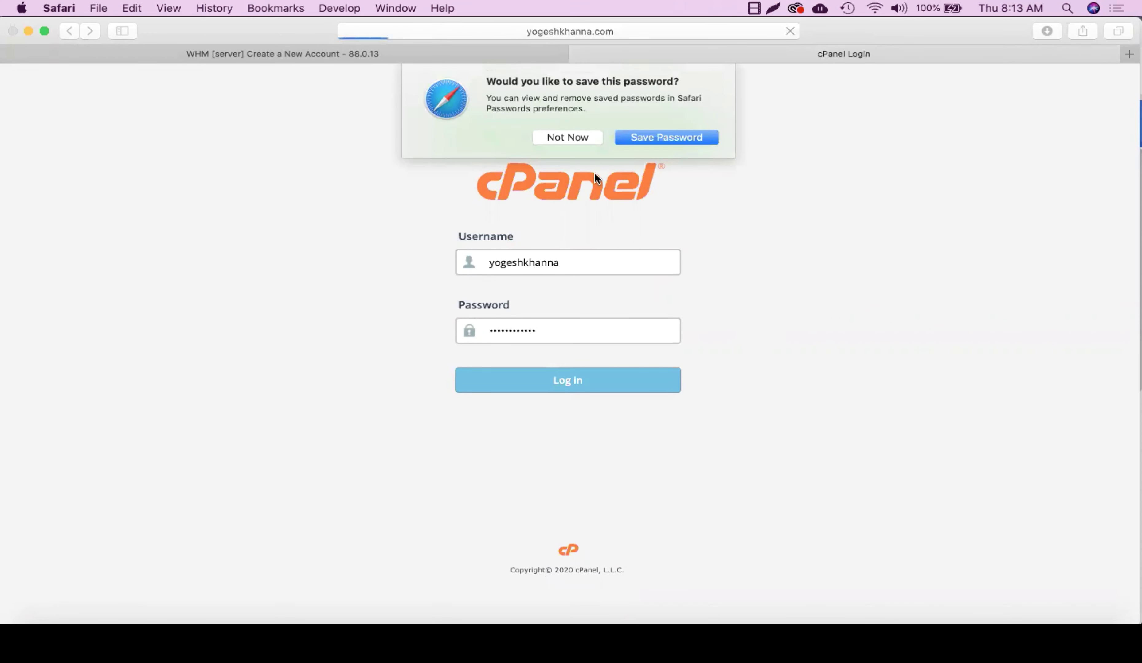
left_click(574, 131)
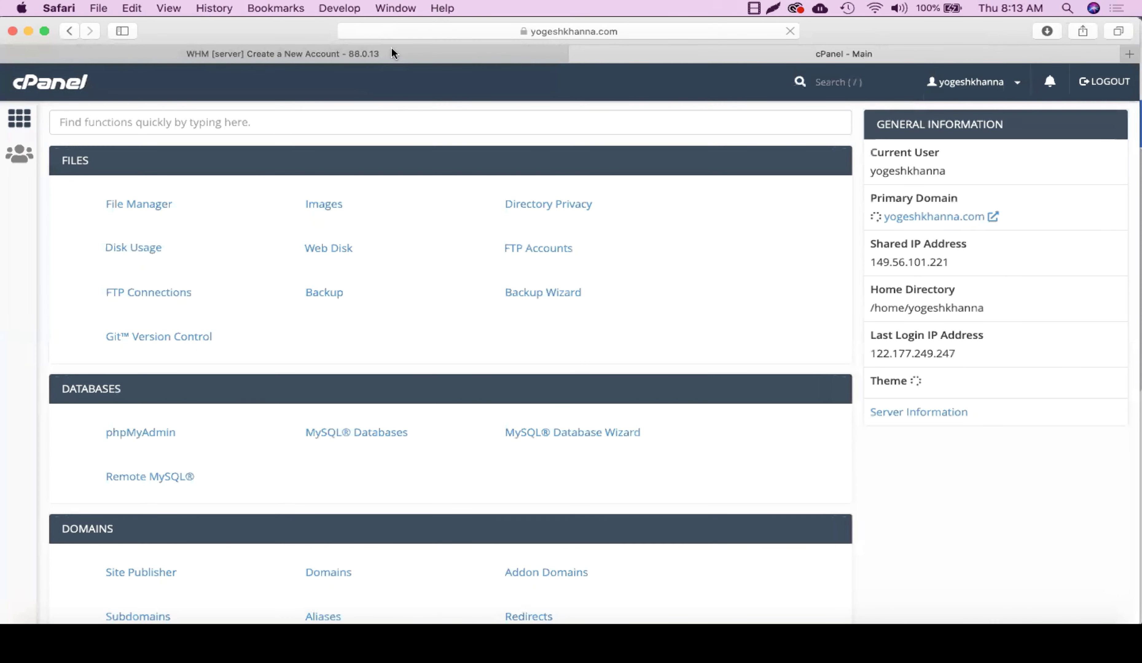
Step: Bring the WHM tab's Account Creation Status: ok report to the front and scroll to its top
left_click(392, 53)
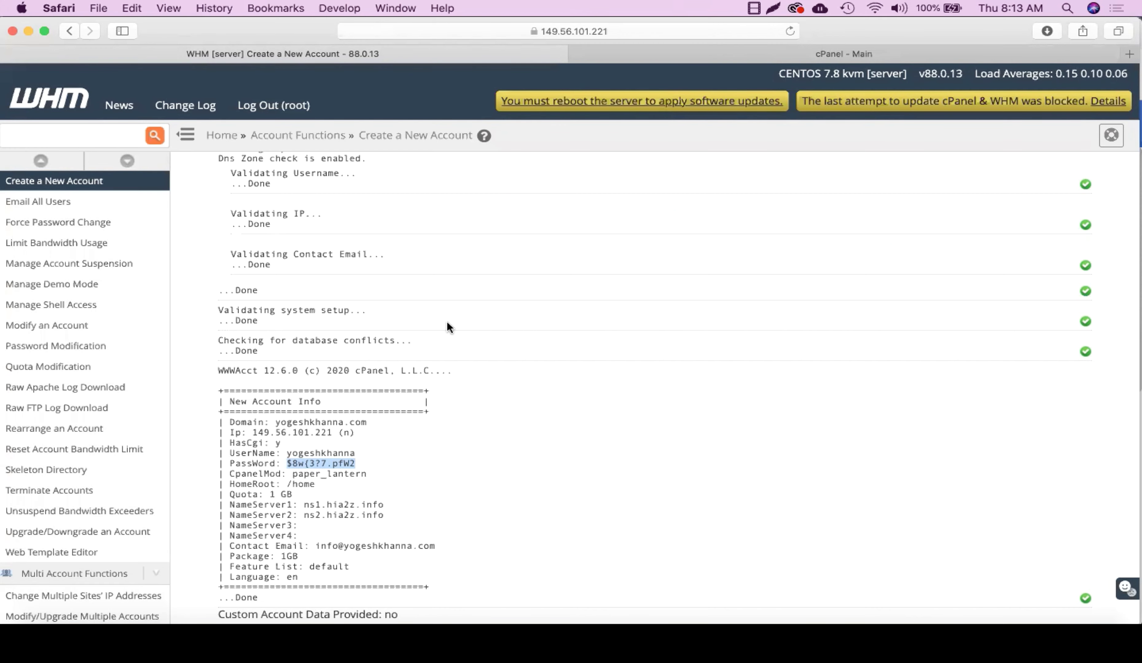
left_click(738, 54)
right_click(545, 262)
left_click(517, 270)
scroll(516, 270, "up", 3)
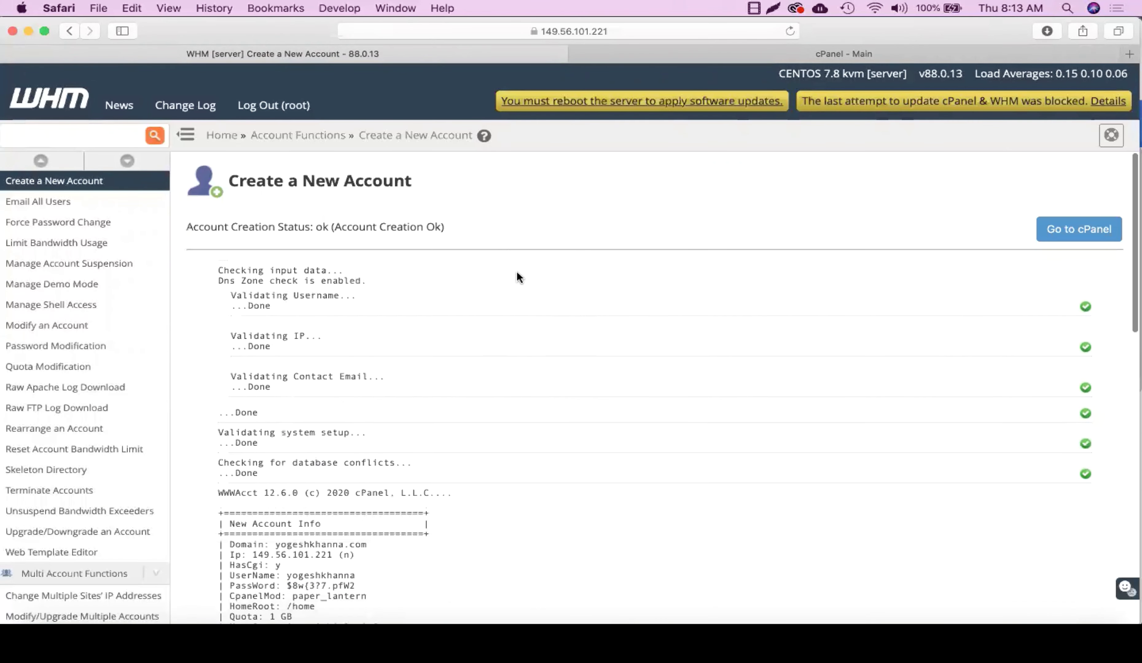